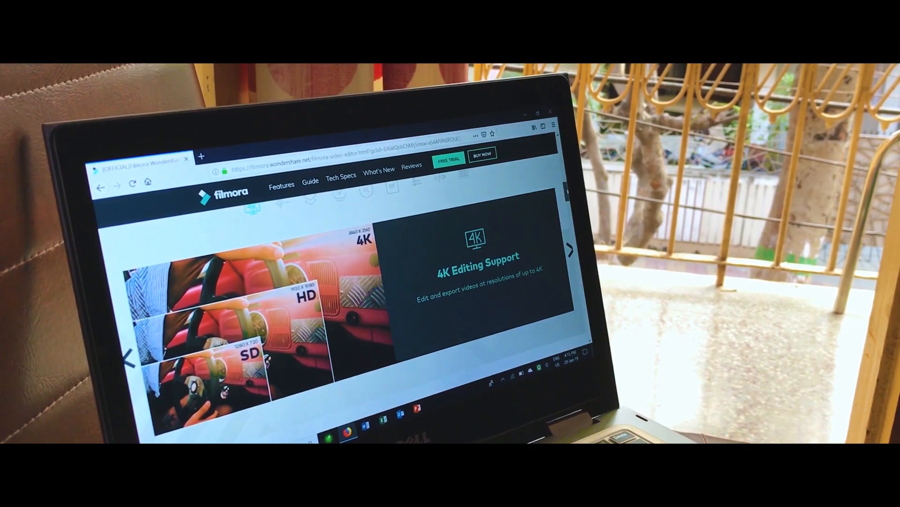
left_click_drag(568, 192, 576, 269)
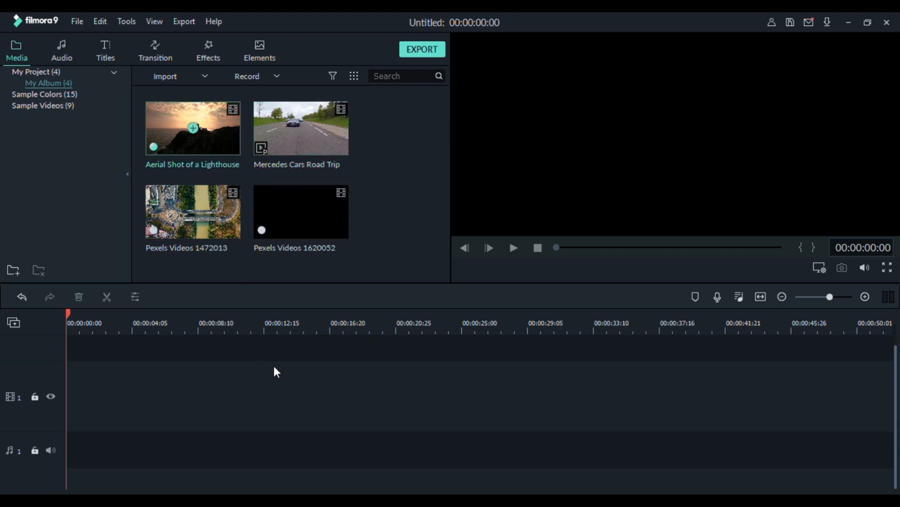
- Place the Aerial Shot of a Lighthouse, Pexels Videos 1472013 and Mercedes Cars Road Trip clips in sequence on video track 1 and return the playhead to the start
left_click_drag(279, 379, 277, 381)
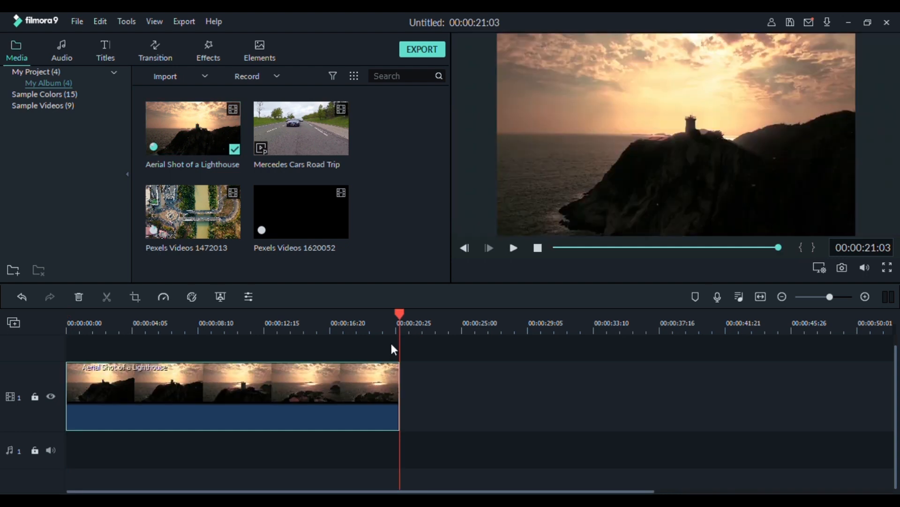
left_click_drag(400, 314, 393, 314)
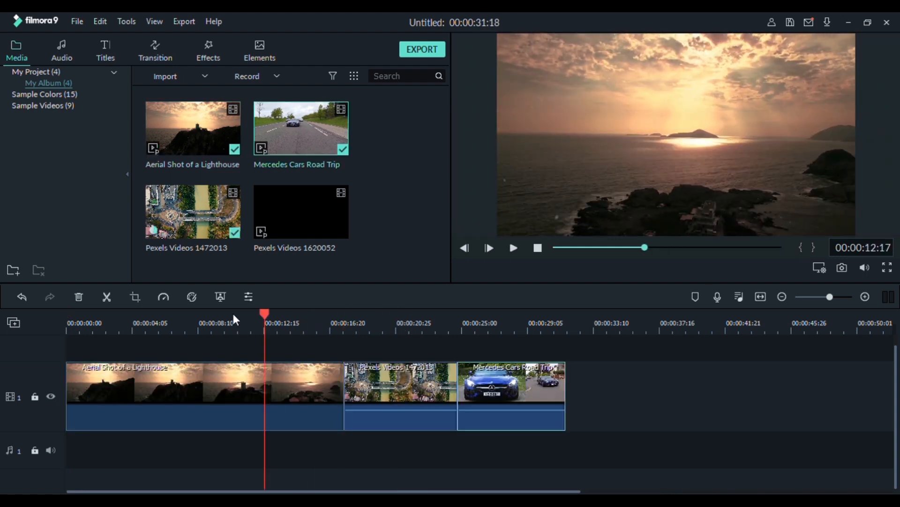
left_click_drag(232, 313, 239, 313)
key("Home")
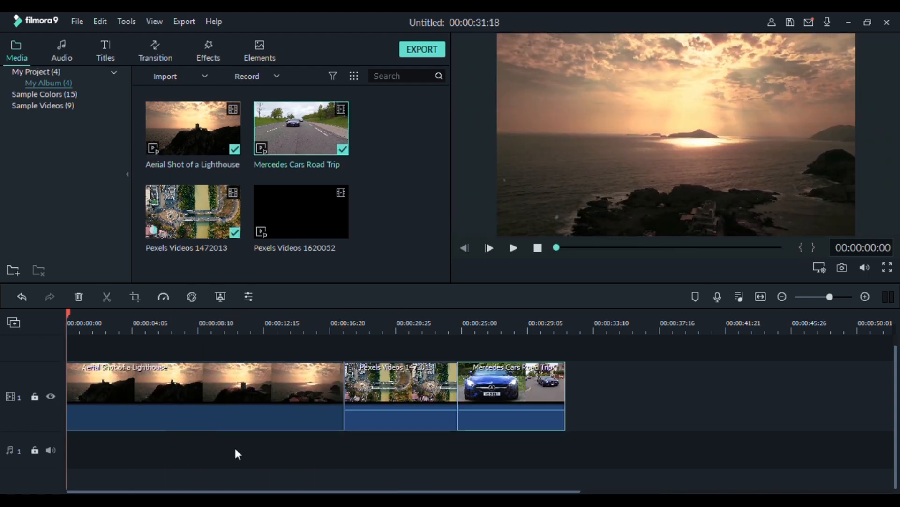
- Add the Ryan Jones - Japanika music to audio track 1 from the start of the timeline, matching the video's length
left_click(60, 52)
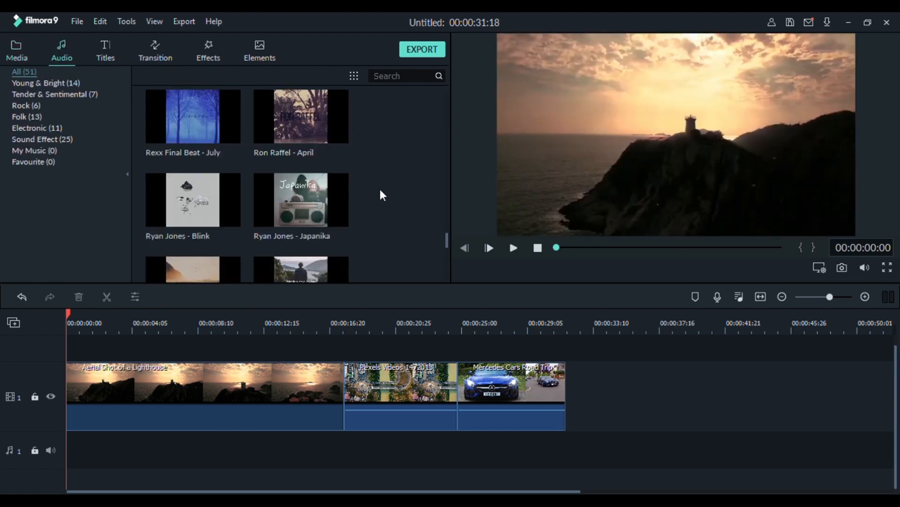
left_click_drag(300, 199, 134, 406)
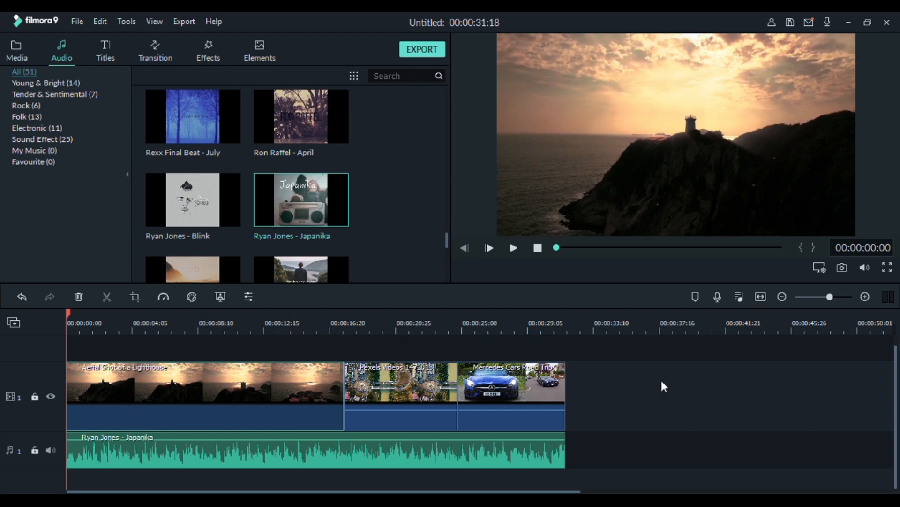
- Browse the music library, including the Tender & Sentimental, Rock and Folk categories
scroll(267, 162, "down", 15)
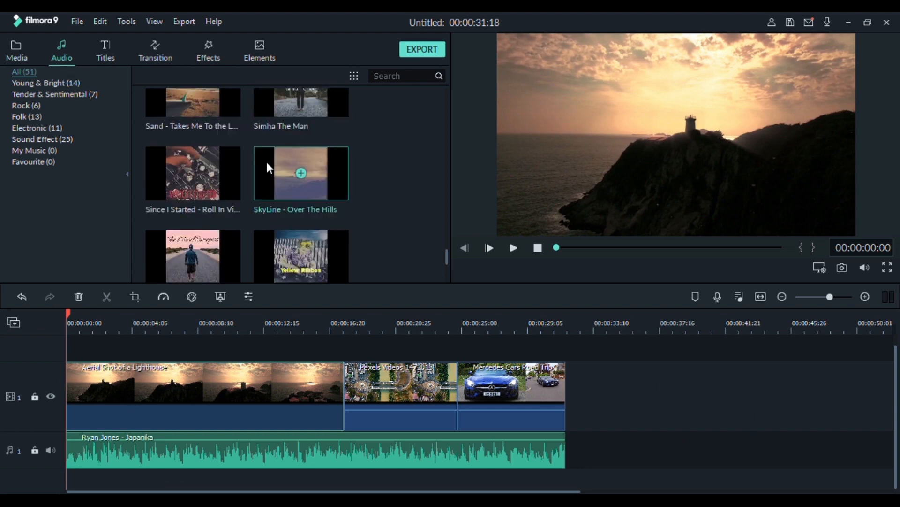
left_click(45, 94)
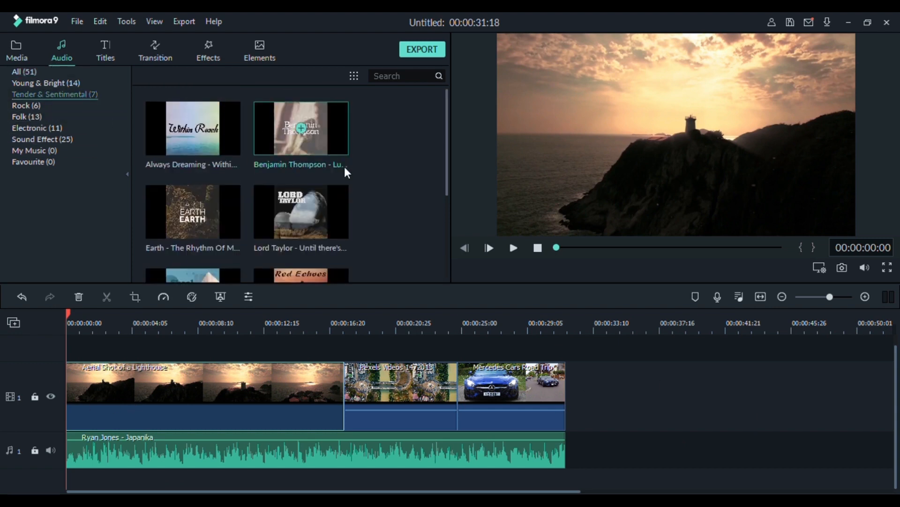
scroll(344, 167, "down", 5)
left_click(65, 107)
scroll(375, 171, "down", 5)
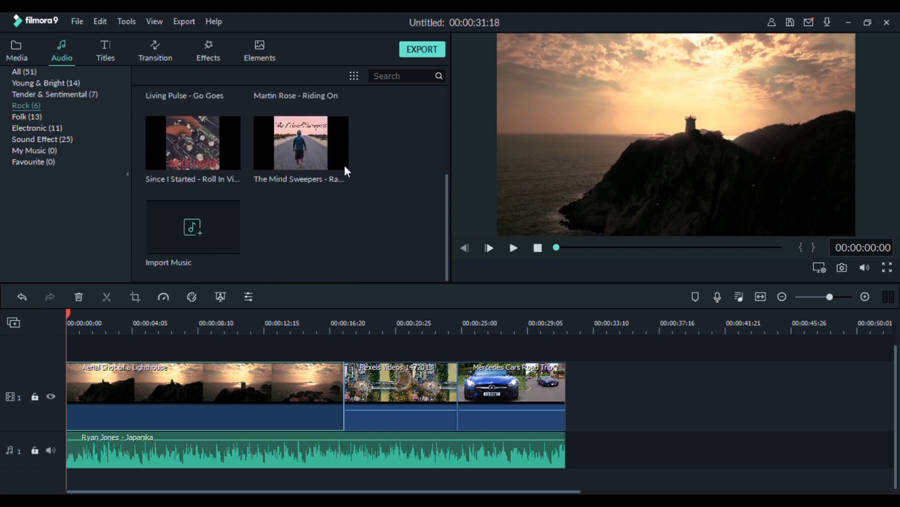
left_click(27, 117)
scroll(278, 162, "down", 5)
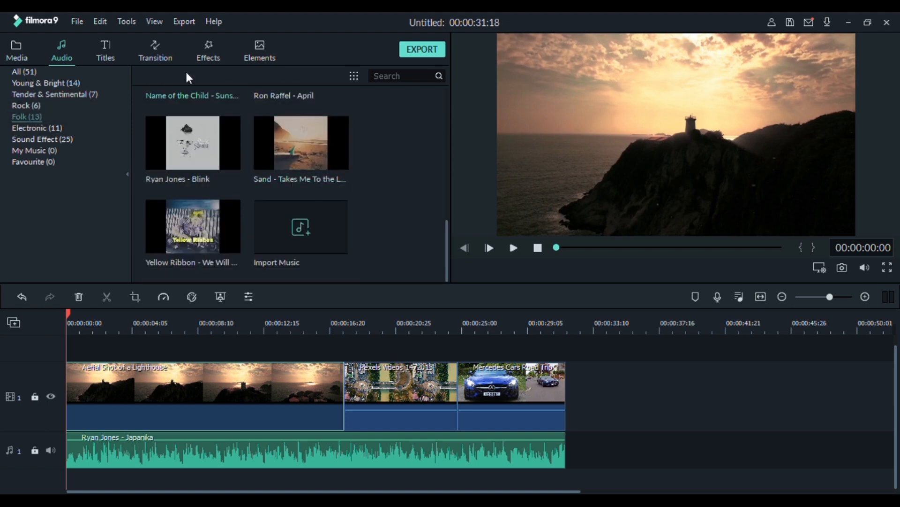
- Look through the available opener title templates
left_click(106, 50)
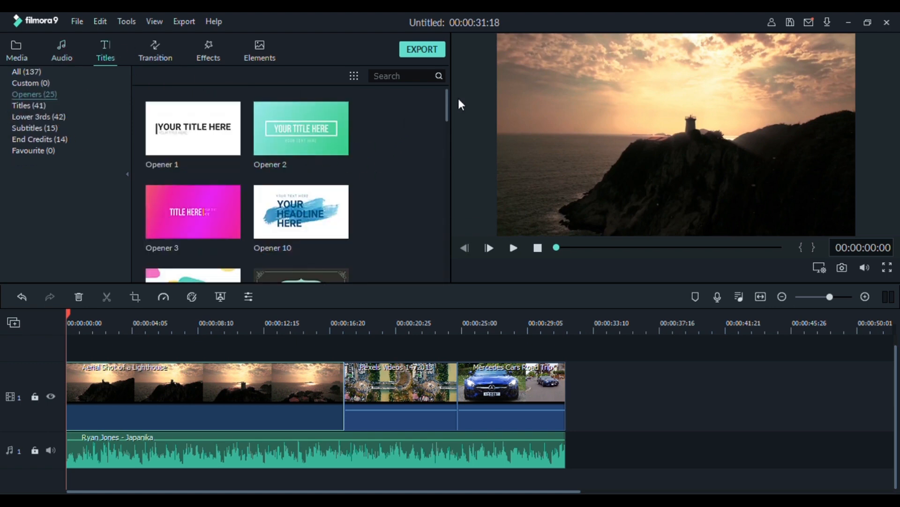
left_click_drag(447, 108, 431, 263)
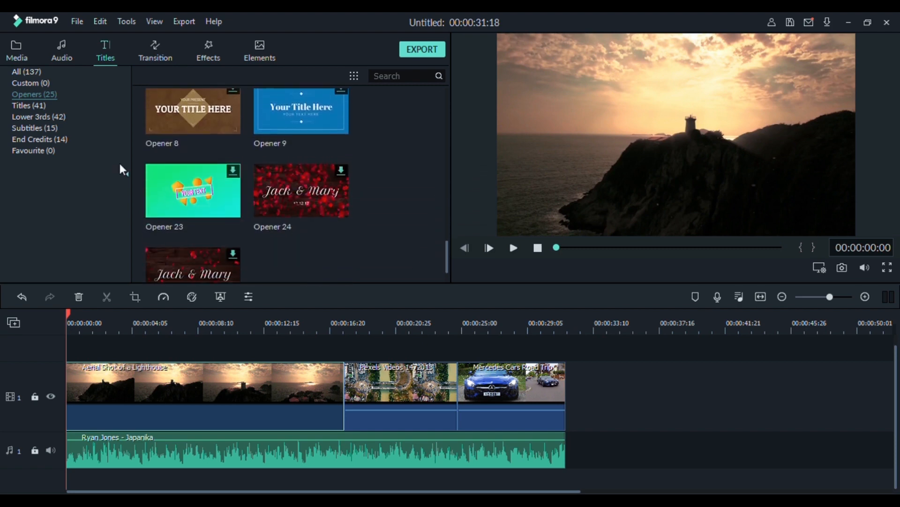
scroll(249, 195, "up", 10)
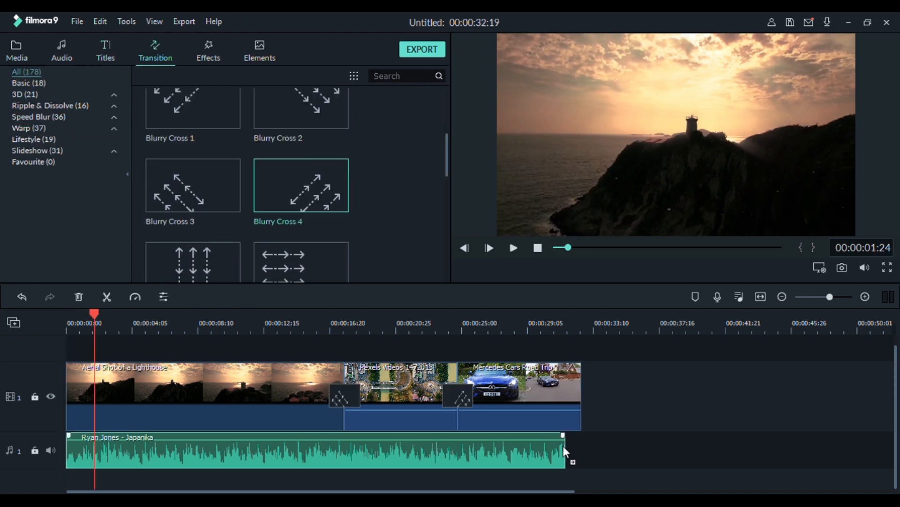
- Extend the Japanika audio clip to the end of the video and remove the transition between the lighthouse and Pexels clips
left_click_drag(565, 449, 581, 448)
left_click(201, 383)
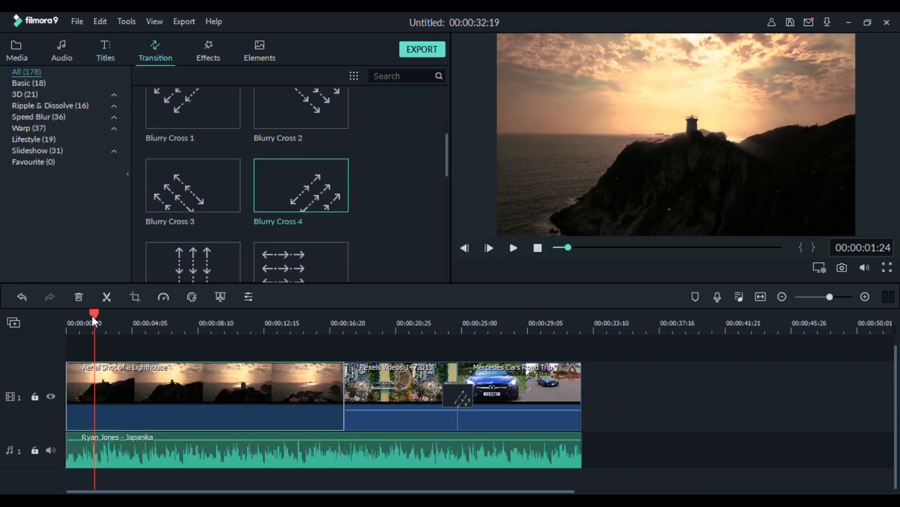
left_click_drag(95, 321, 68, 321)
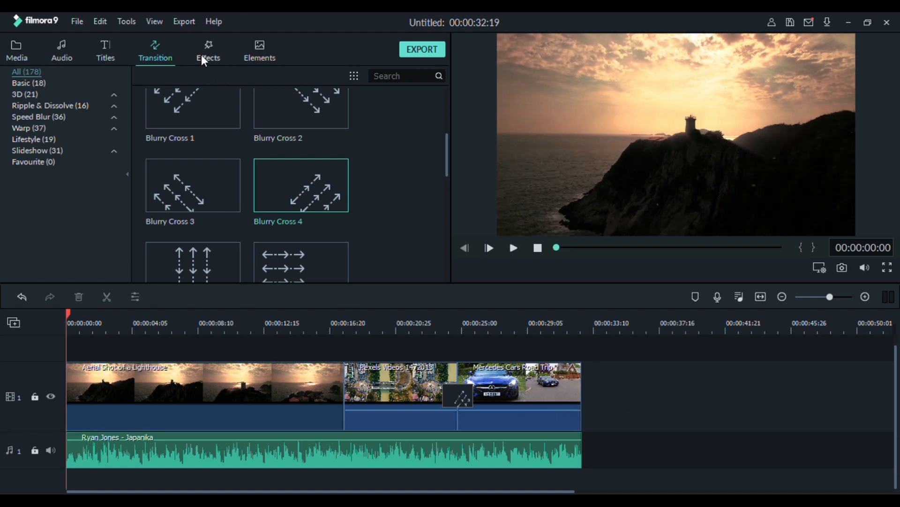
- Look through the full transition library and open its 3D category
scroll(230, 169, "down", 12)
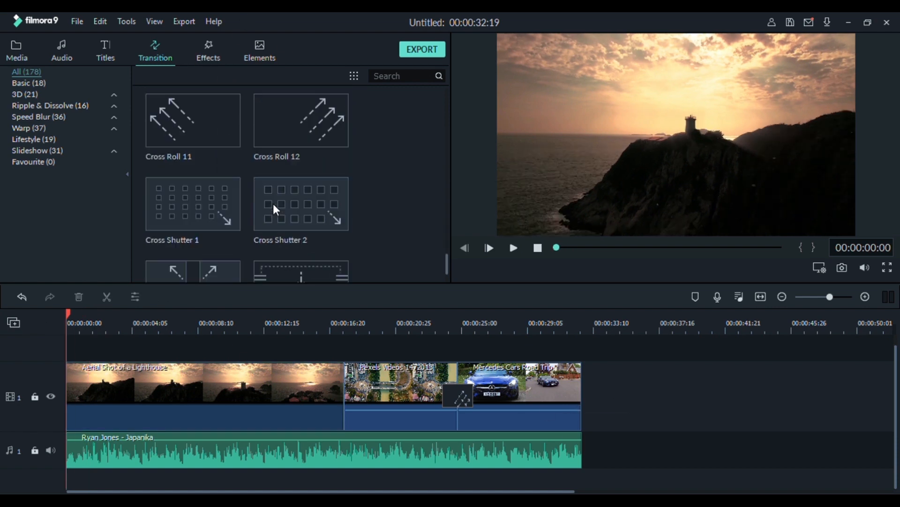
scroll(274, 209, "down", 5)
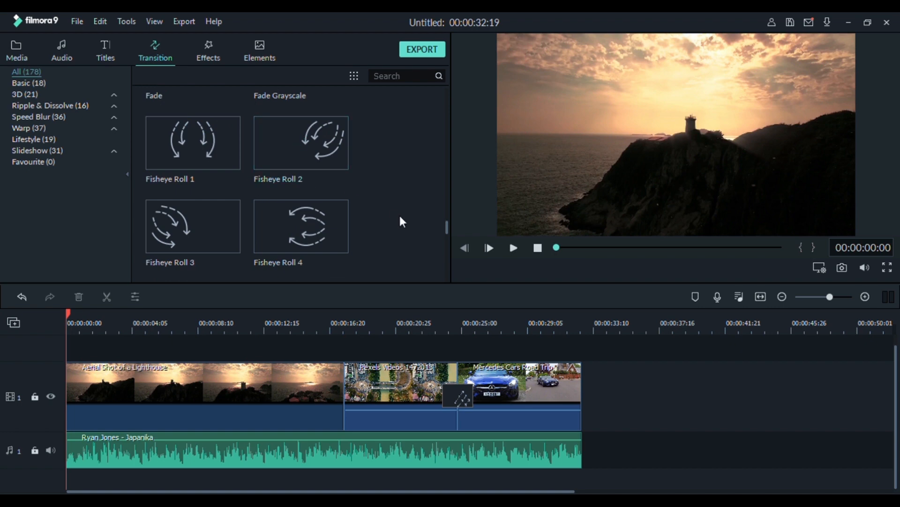
left_click_drag(446, 228, 446, 207)
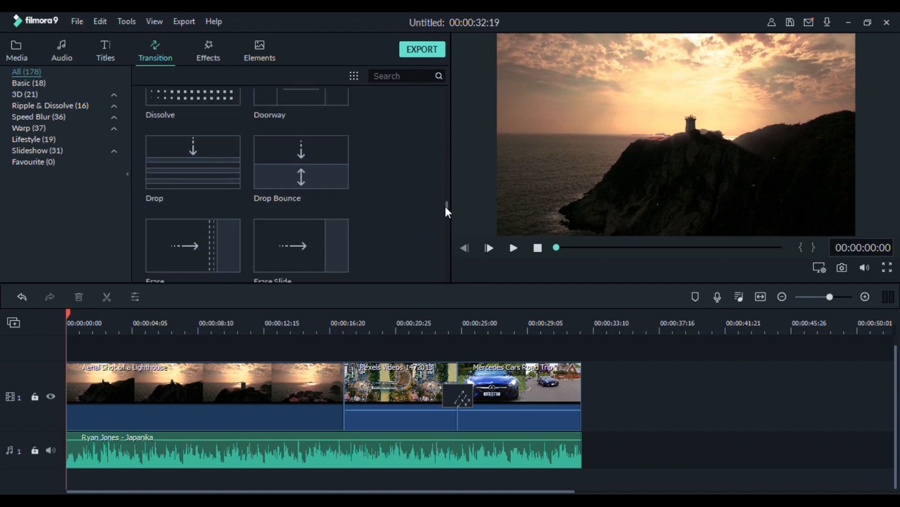
left_click(63, 100)
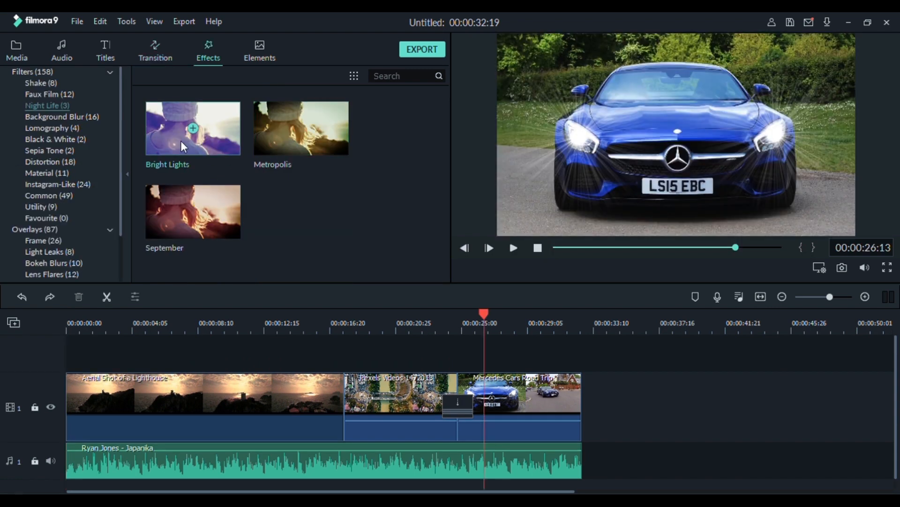
- Examine the Background Blur, Lomography and Black & White filter effects
left_click(54, 117)
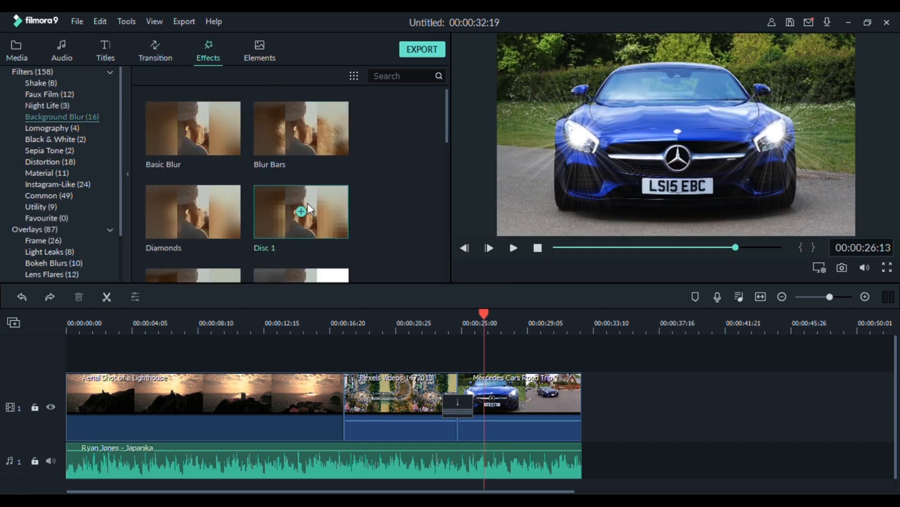
scroll(304, 204, "down", 10)
left_click(66, 129)
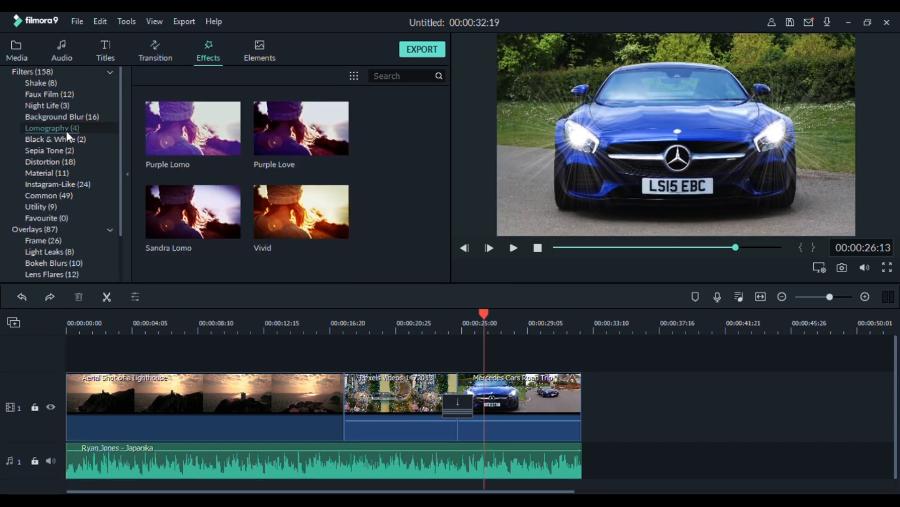
left_click(61, 140)
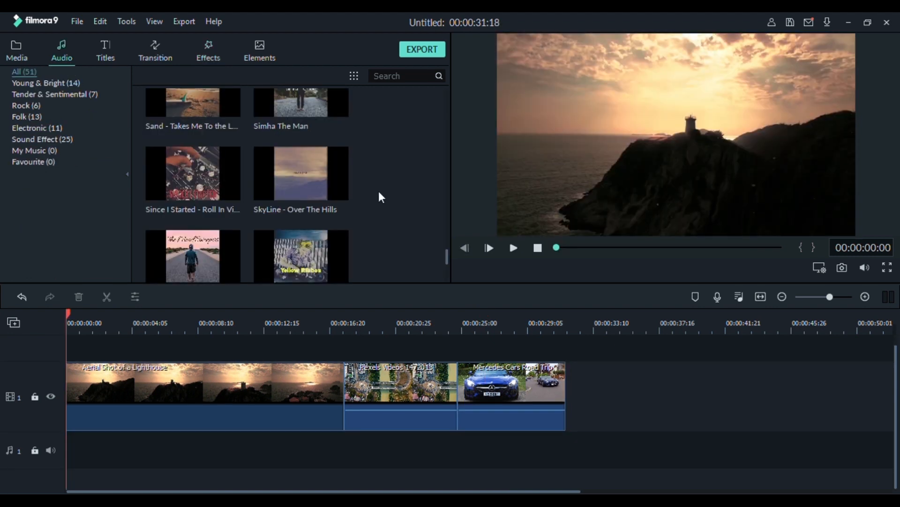
- Find Ryan Jones - Japanika in the music library and place it at the start of audio track 1
scroll(379, 192, "down", 4)
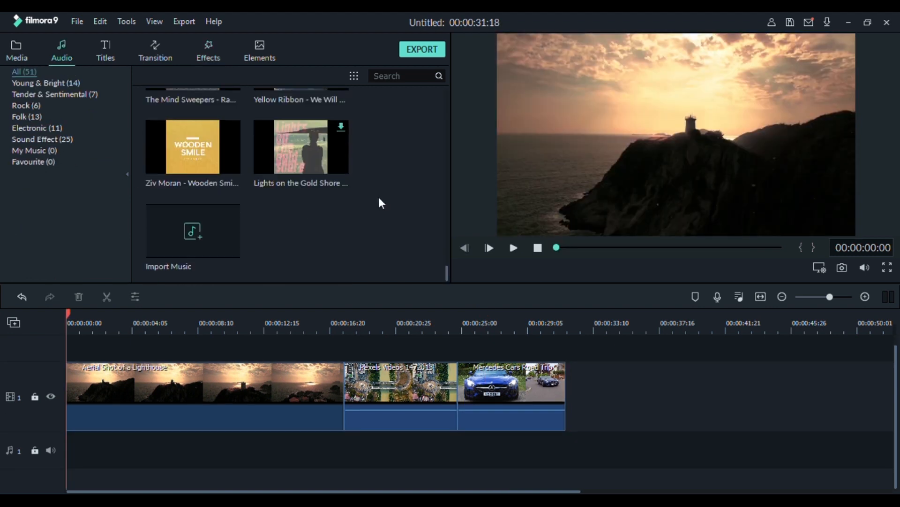
scroll(379, 197, "up", 3)
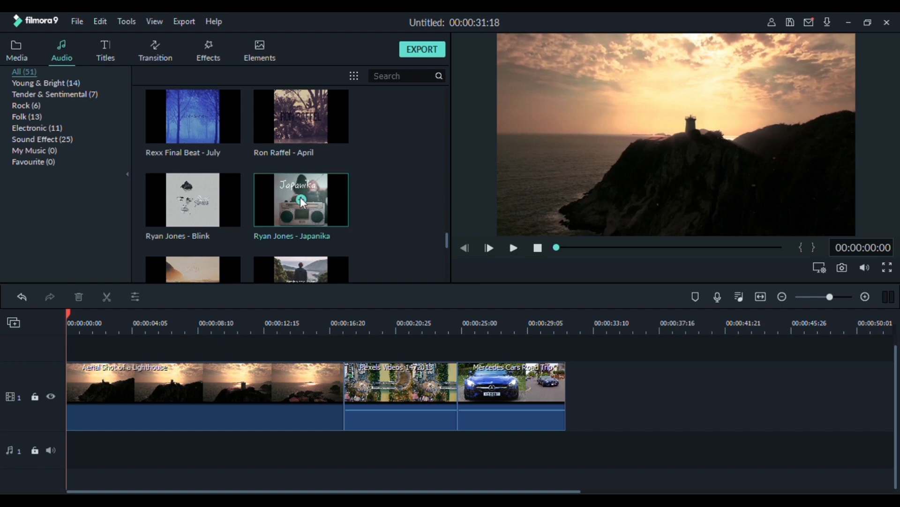
left_click_drag(344, 199, 182, 400)
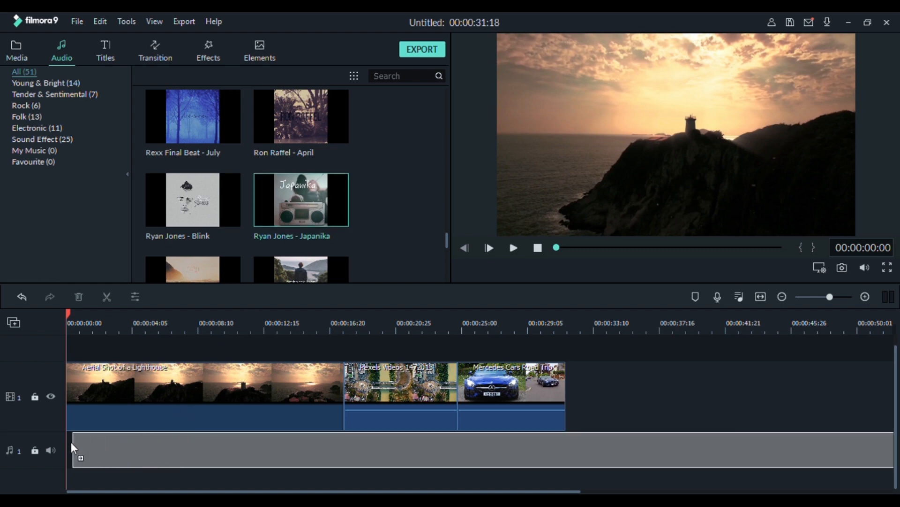
left_click_drag(68, 442, 68, 442)
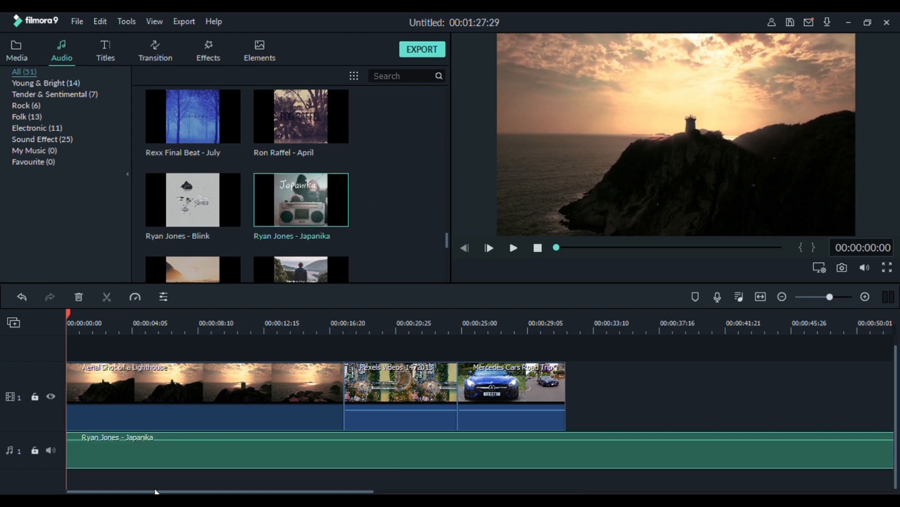
- Trim the end of the Japanika audio clip so it ends together with the Mercedes Cars Road Trip clip
left_click_drag(157, 491, 421, 491)
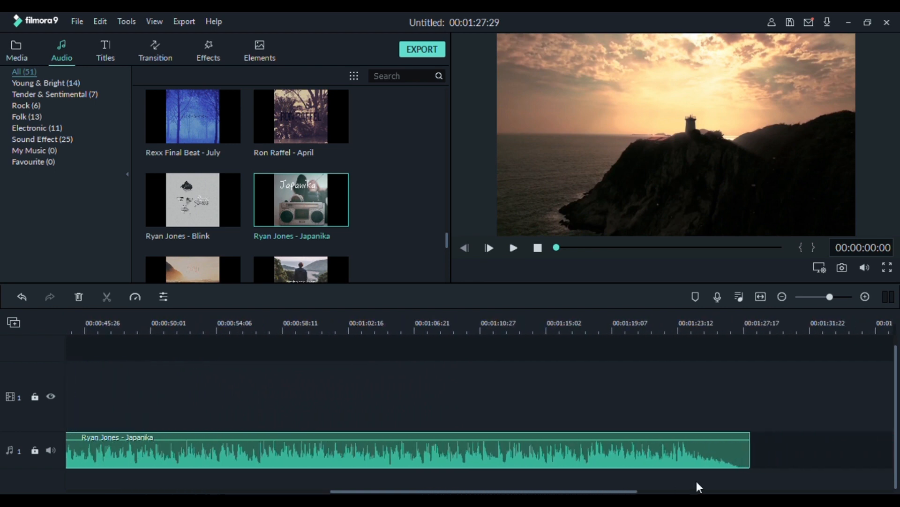
left_click_drag(760, 449, 66, 451)
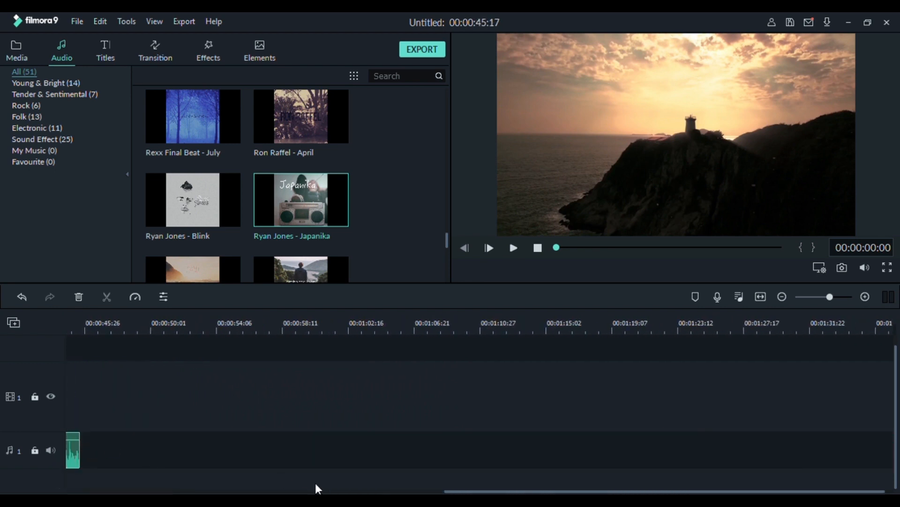
left_click_drag(498, 492, 280, 484)
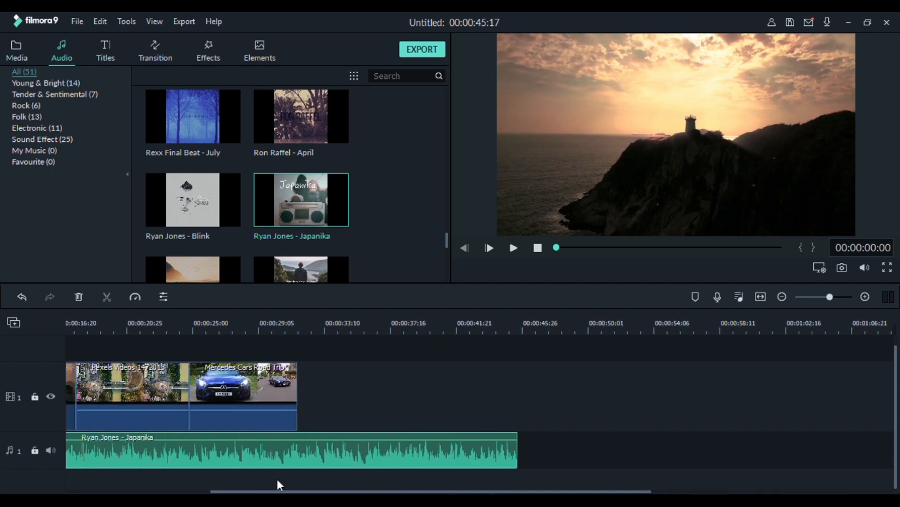
left_click_drag(525, 452, 297, 451)
left_click_drag(434, 491, 163, 483)
left_click(590, 405)
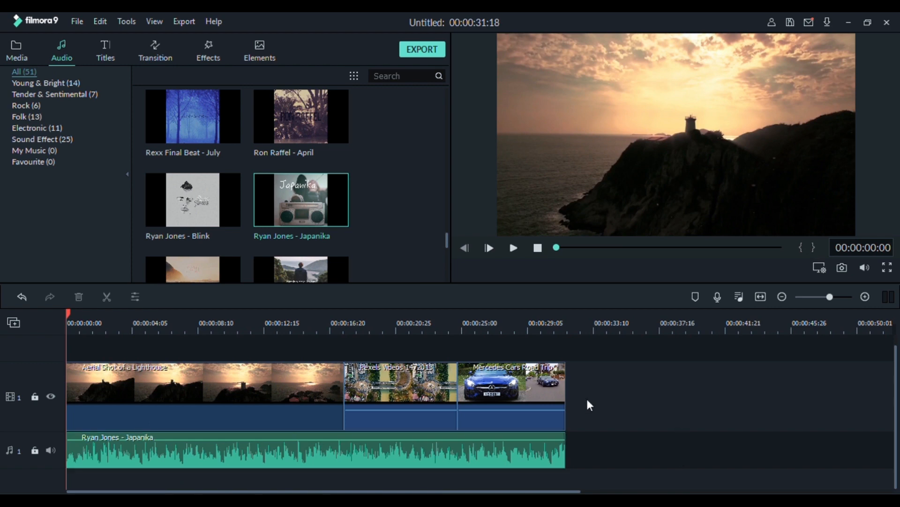
- Replace the transition between the Pexels and Mercedes clips with Deposit Up from the Slideshow category
scroll(233, 151, "down", 6)
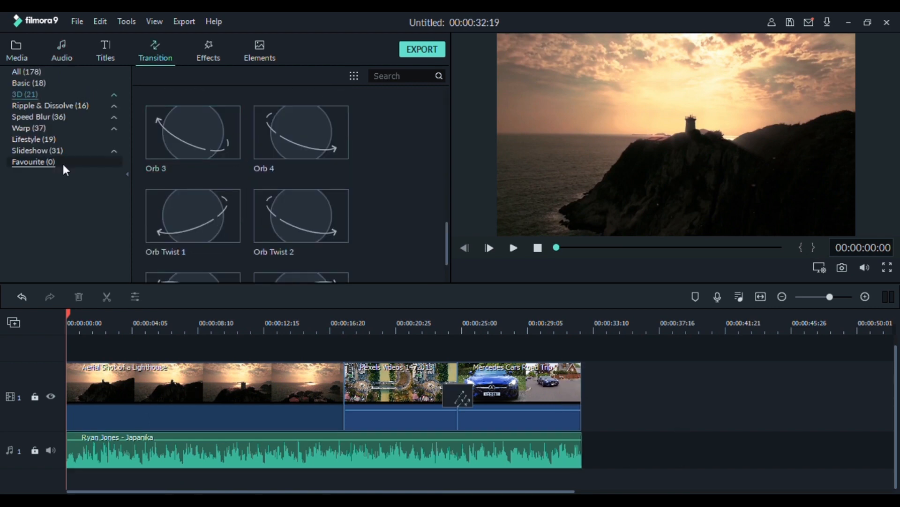
left_click(60, 151)
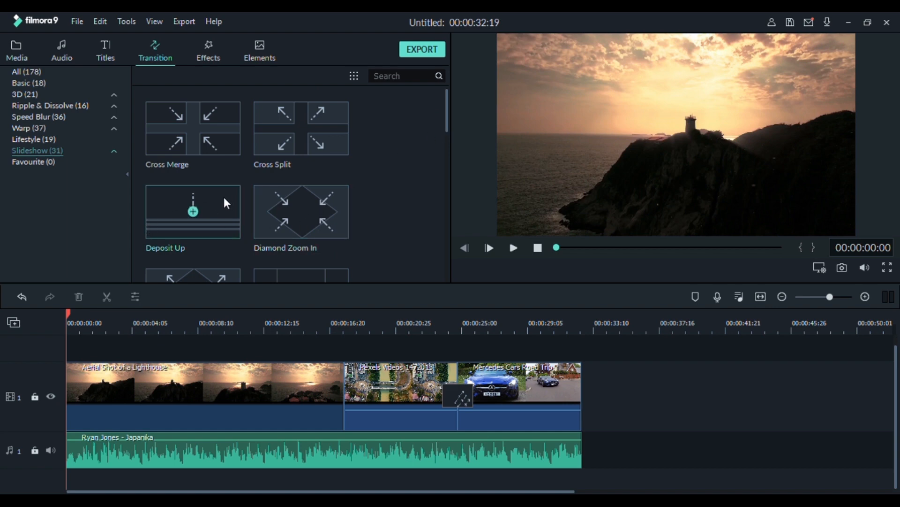
left_click_drag(224, 195, 401, 373)
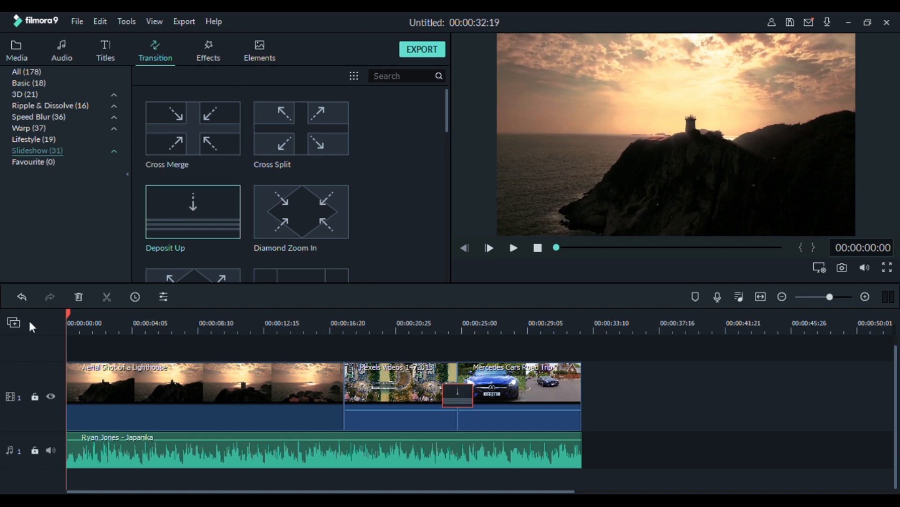
- Replace the transition between the Pexels and Mercedes clips with Roll Anticlockwise from the Slideshow category
scroll(354, 222, "down", 5)
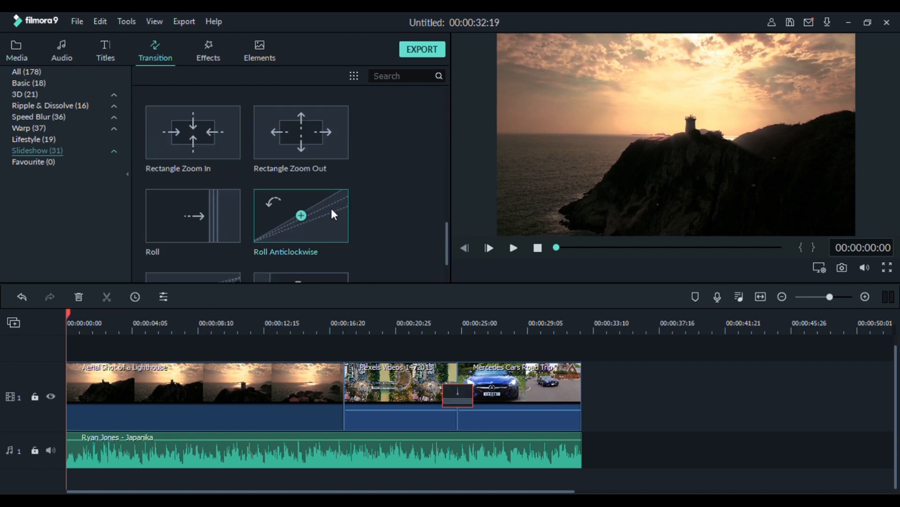
left_click_drag(330, 206, 451, 383)
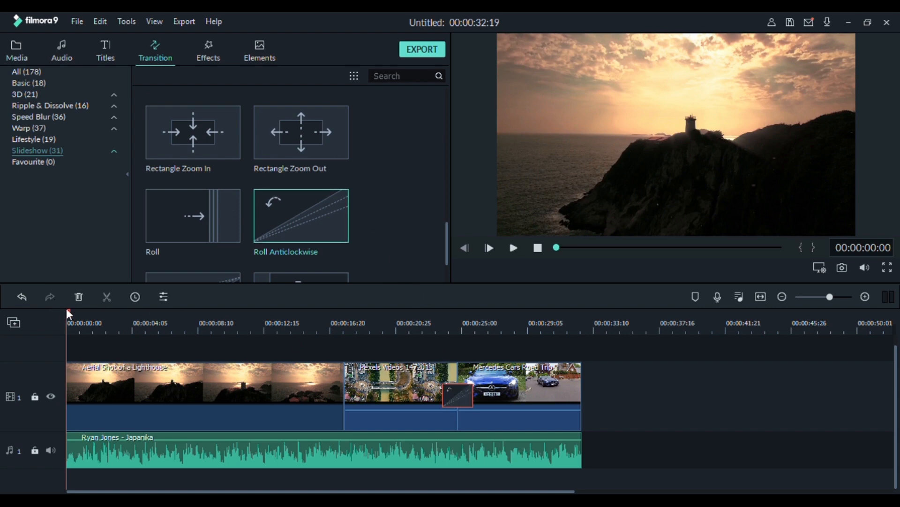
- Preview the Roll Anticlockwise transition between the Pexels and Mercedes clips by playing the timeline from about 00:00:23:16
left_click_drag(67, 310, 400, 348)
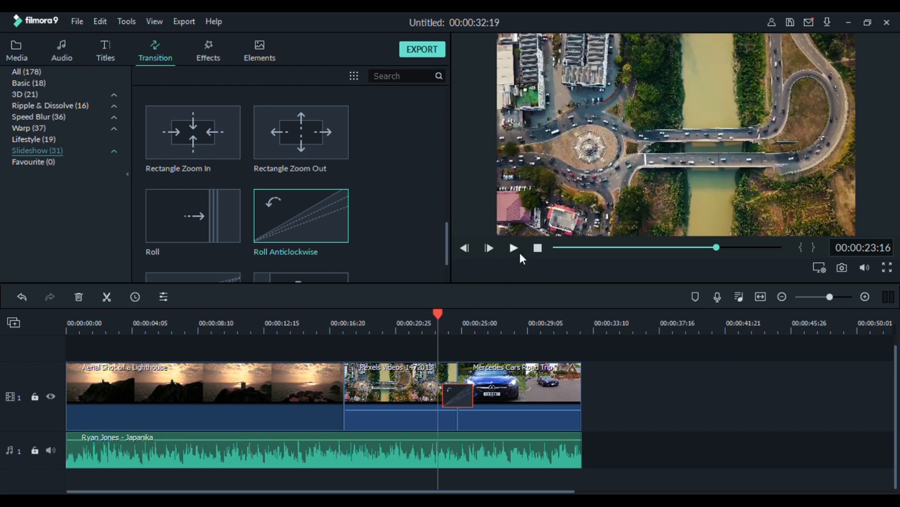
key("space")
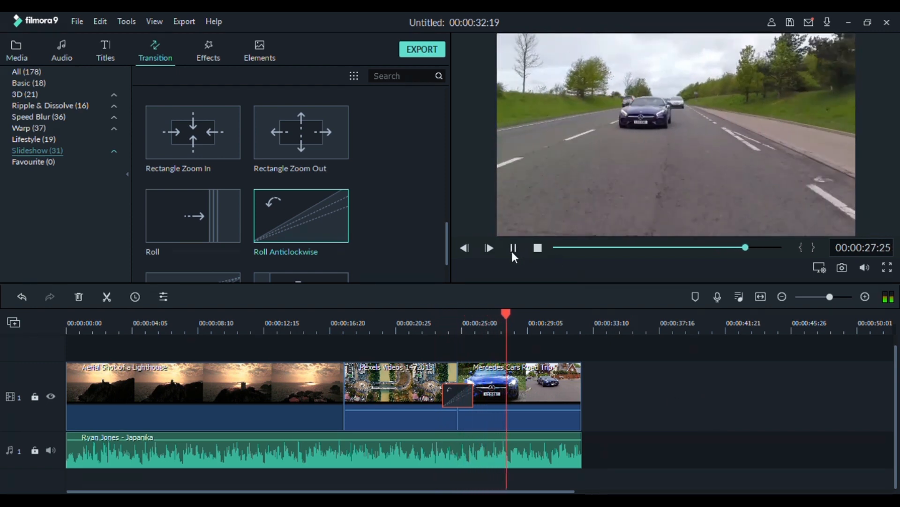
left_click(512, 248)
scroll(285, 209, "down", 5)
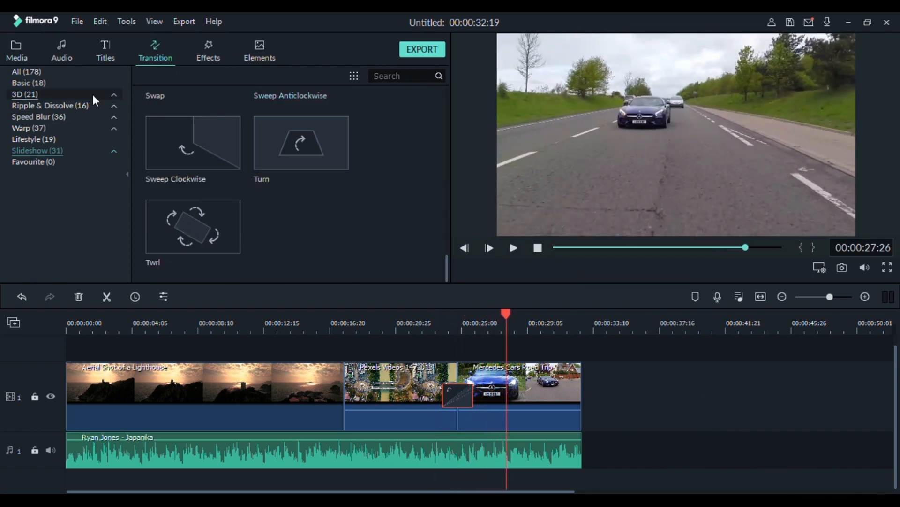
- Try the Extreme filter from the Shake category on the Mercedes Cars Road Trip clip and preview it
left_click(207, 49)
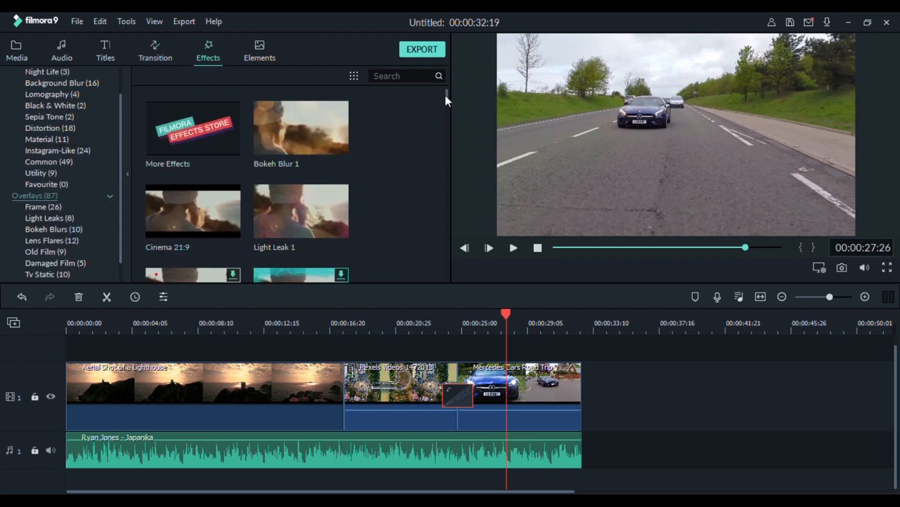
mouse_move(446, 96)
left_mouse_down()
mouse_move(445, 124)
mouse_move(446, 104)
left_mouse_up()
scroll(51, 98, "up", 1)
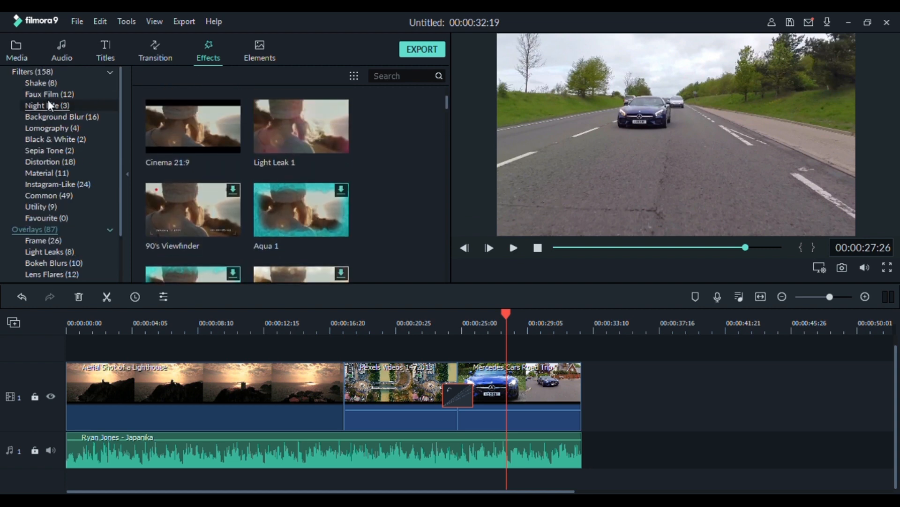
left_click(49, 84)
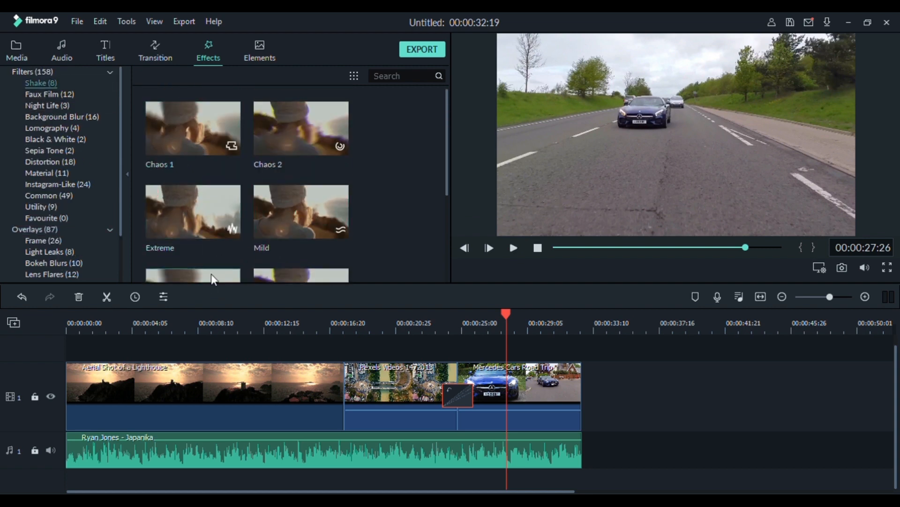
left_click_drag(222, 196, 492, 401)
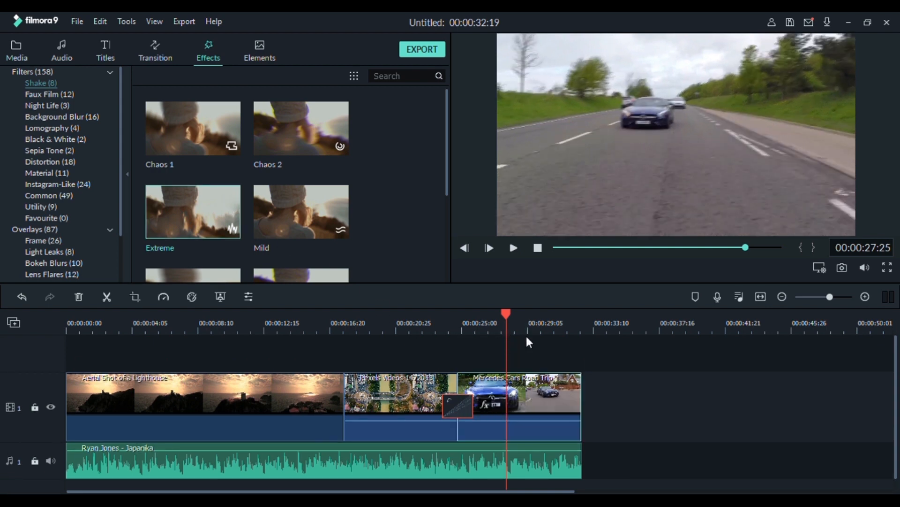
left_click(510, 246)
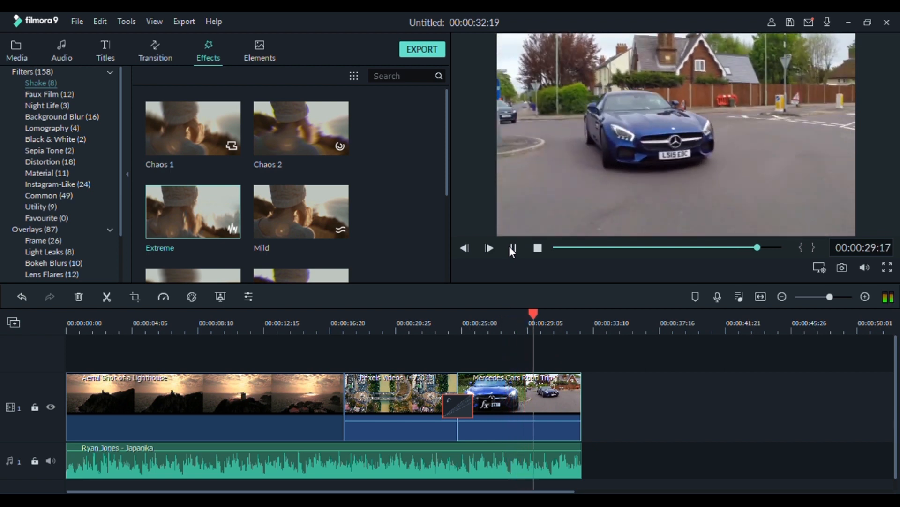
left_click(513, 248)
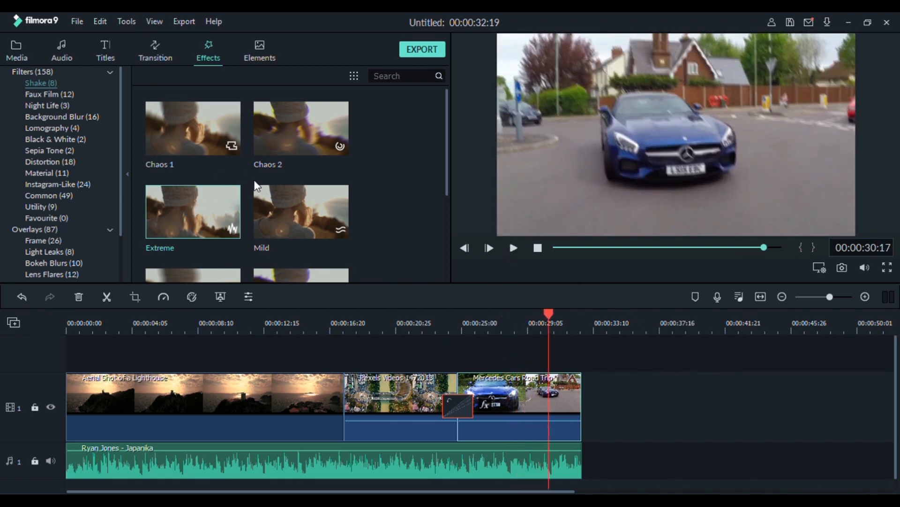
- Try the Mild shake filter on the Mercedes Cars Road Trip clip and play back the effect
left_click_drag(297, 210, 525, 394)
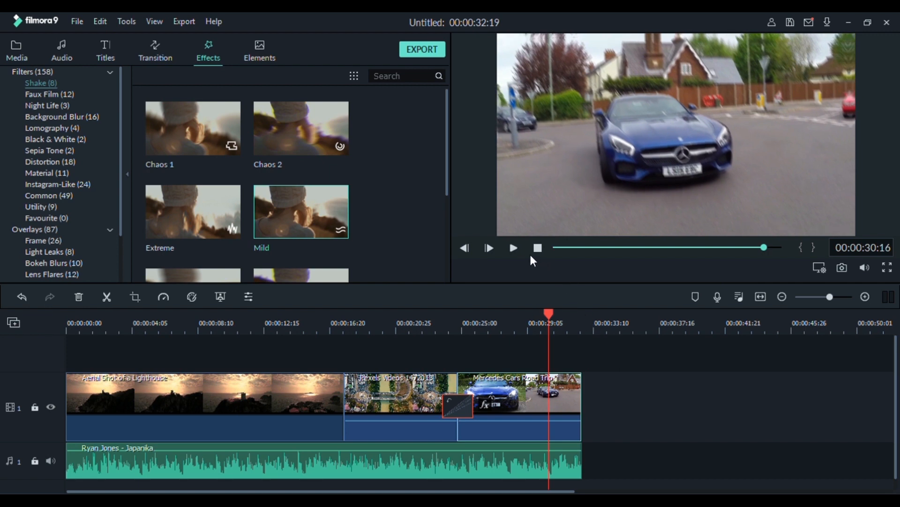
left_click(509, 247)
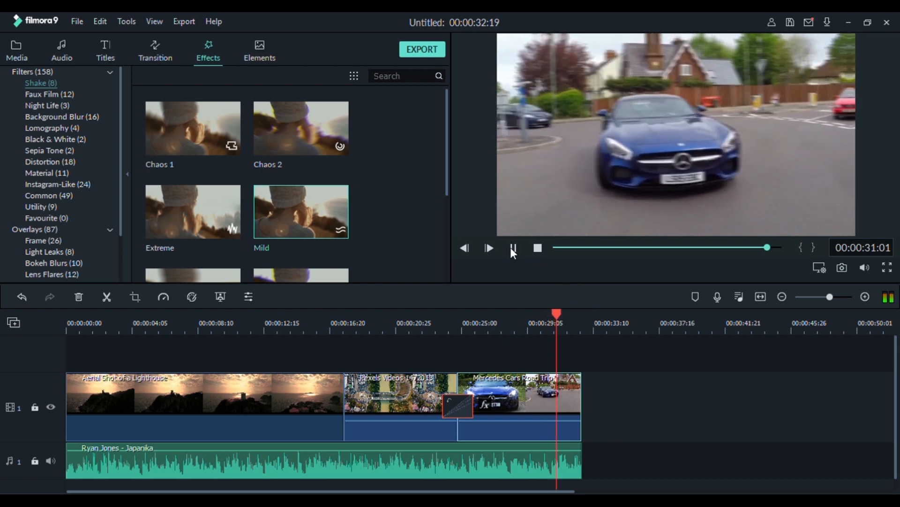
left_click(512, 254)
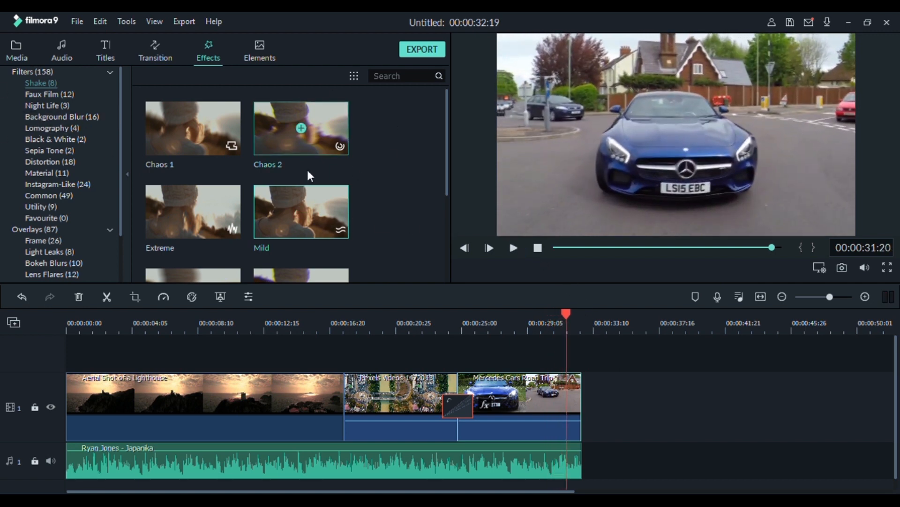
- Try the Up-Down 2 shake filter on the Mercedes Cars Road Trip clip and play it to the end
scroll(272, 210, "down", 3)
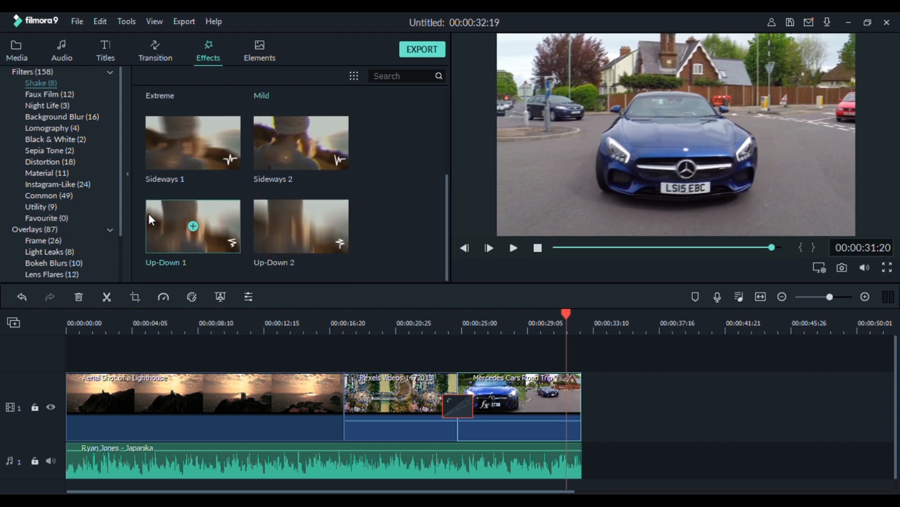
left_click_drag(336, 213, 530, 395)
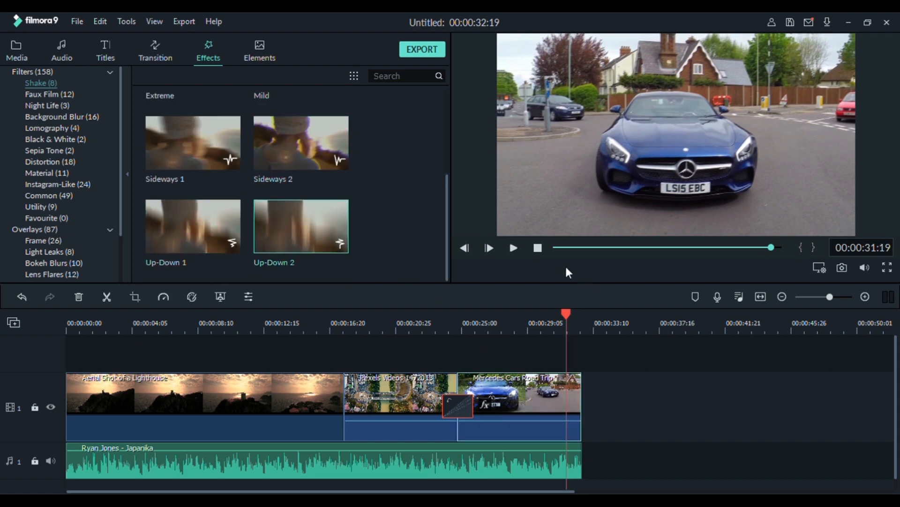
left_click(512, 249)
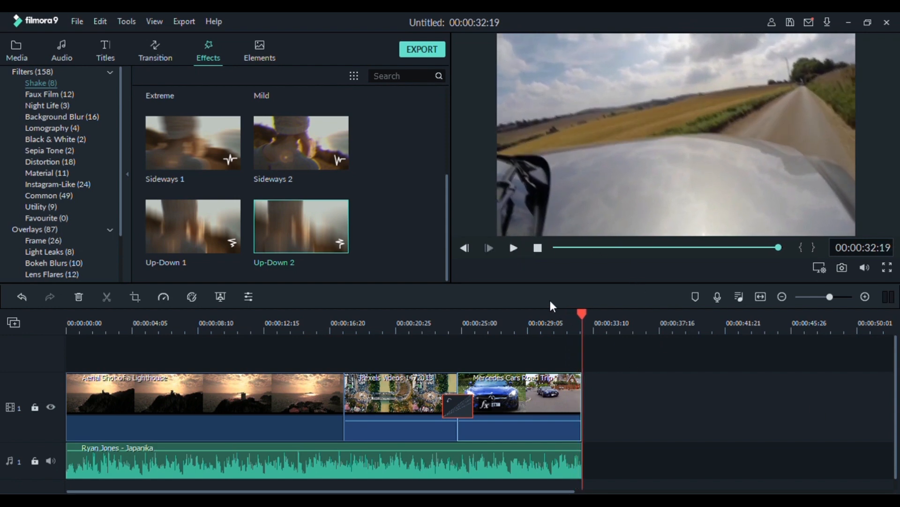
- Move the playhead to 00:00:26:13 and undo the Mercedes clip's shake filters and the Roll Anticlockwise transition replacement
left_click_drag(588, 320, 484, 320)
scroll(195, 175, "up", 3)
left_click(55, 94)
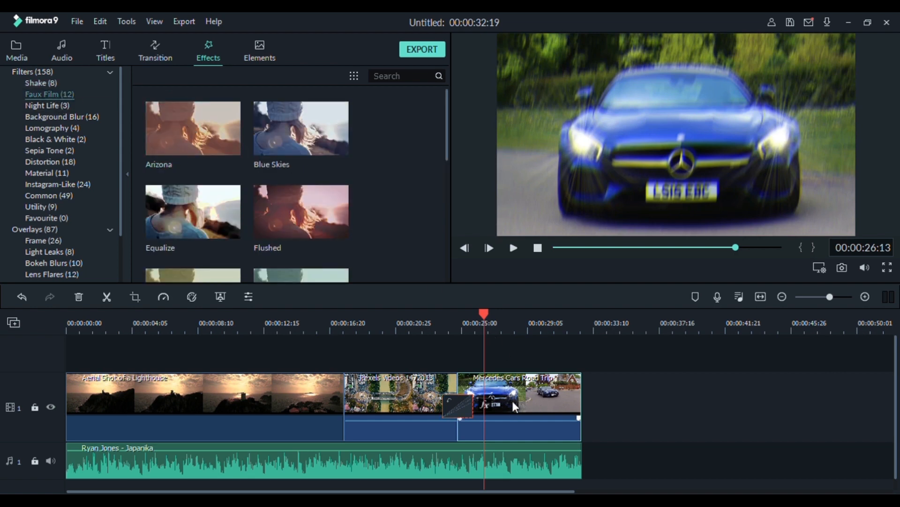
key("ctrl+z")
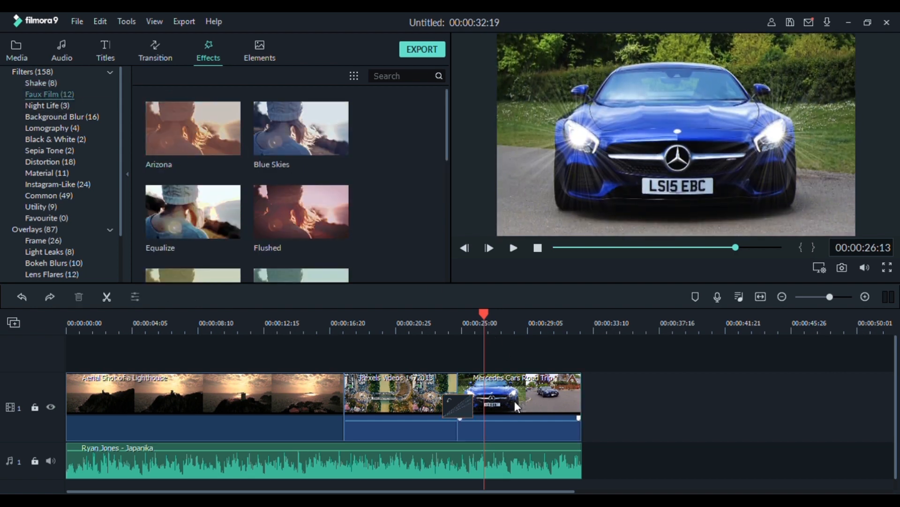
key("ctrl+z")
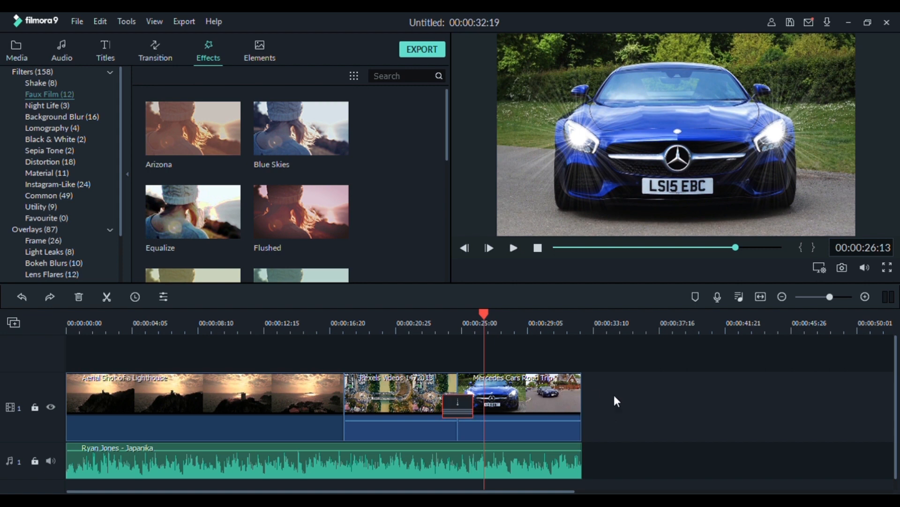
- Try the Sutro filter from the Instagram-Like category on the Mercedes Cars Road Trip clip and undo it
scroll(330, 207, "down", 3)
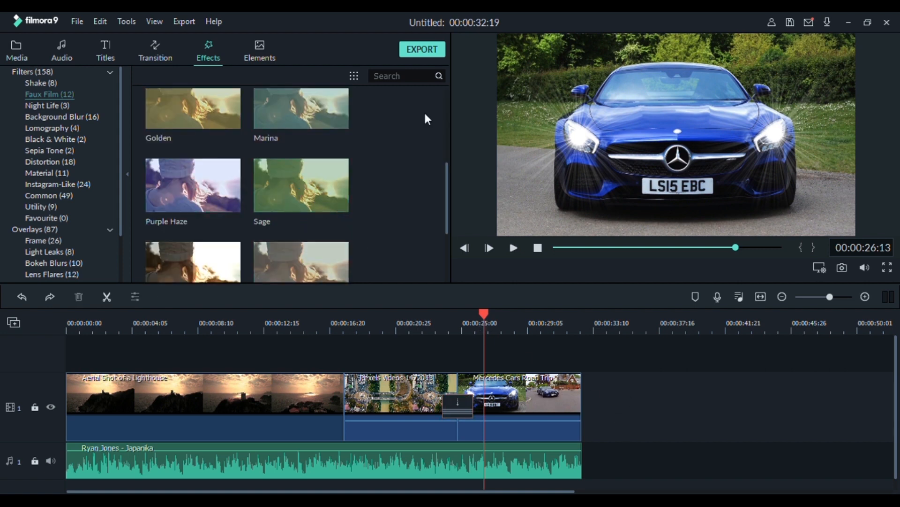
left_click(52, 105)
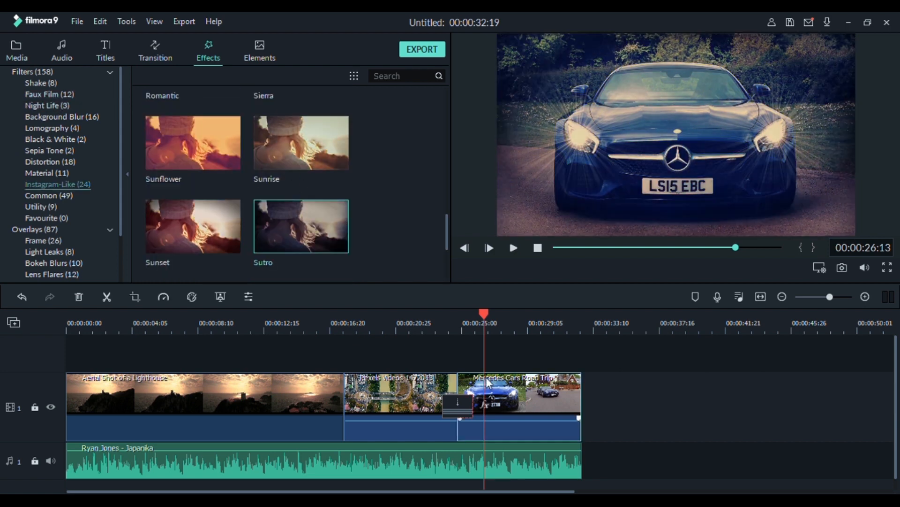
key("ctrl+z")
left_click_drag(336, 228, 495, 436)
key("ctrl+z")
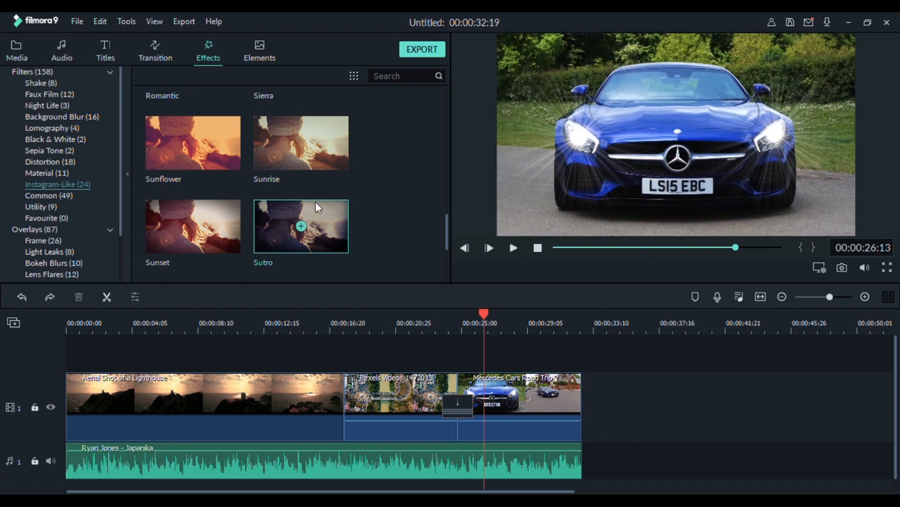
- Browse the Instagram-Like filters and the Frame overlays in the effects library
scroll(315, 202, "down", 2)
scroll(155, 189, "up", 10)
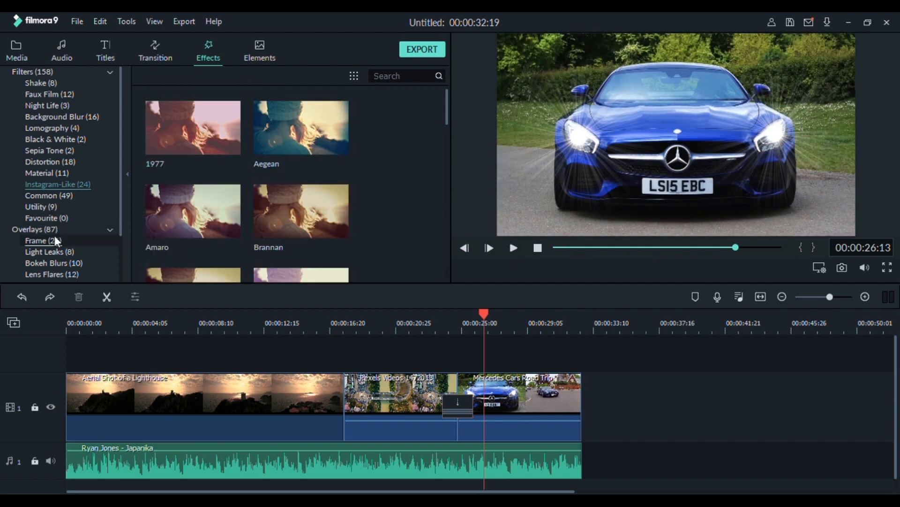
left_click(381, 407)
left_click(274, 393)
scroll(284, 235, "down", 10)
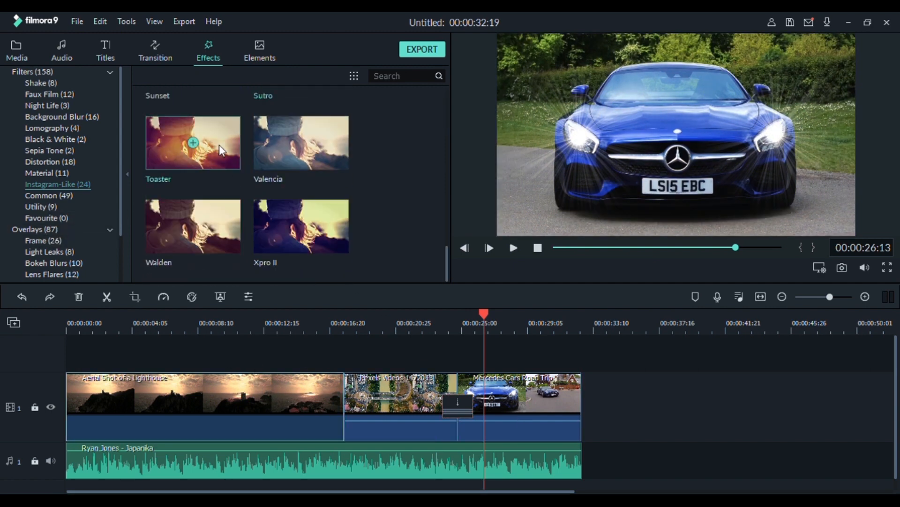
left_click(41, 241)
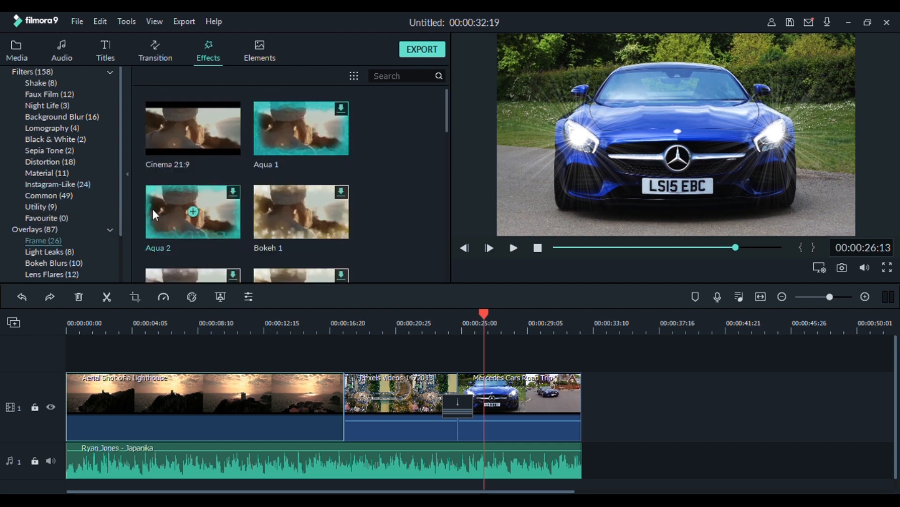
scroll(153, 209, "down", 2)
scroll(82, 184, "down", 2)
scroll(32, 164, "up", 3)
scroll(32, 163, "down", 2)
- Look through the Old Film, Damaged Film and Tv Static overlay categories
left_click(44, 230)
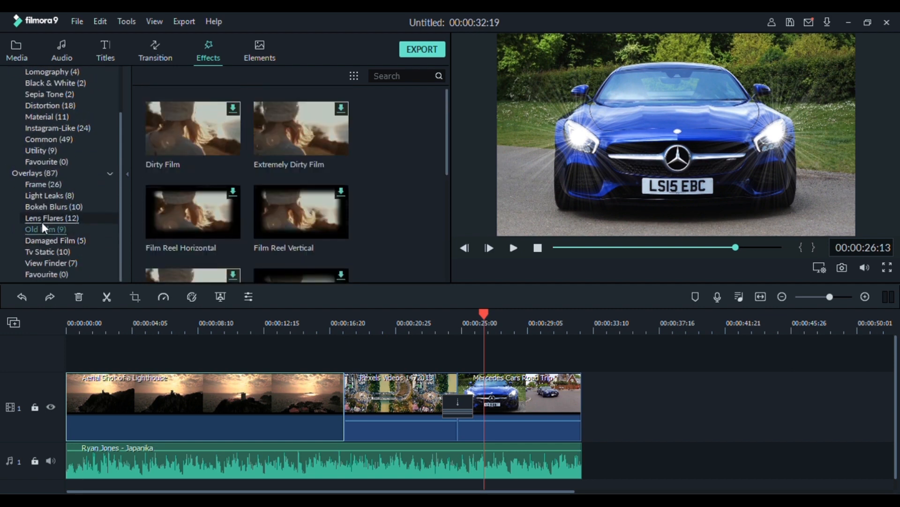
scroll(143, 209, "down", 3)
scroll(58, 197, "up", 2)
scroll(58, 196, "down", 2)
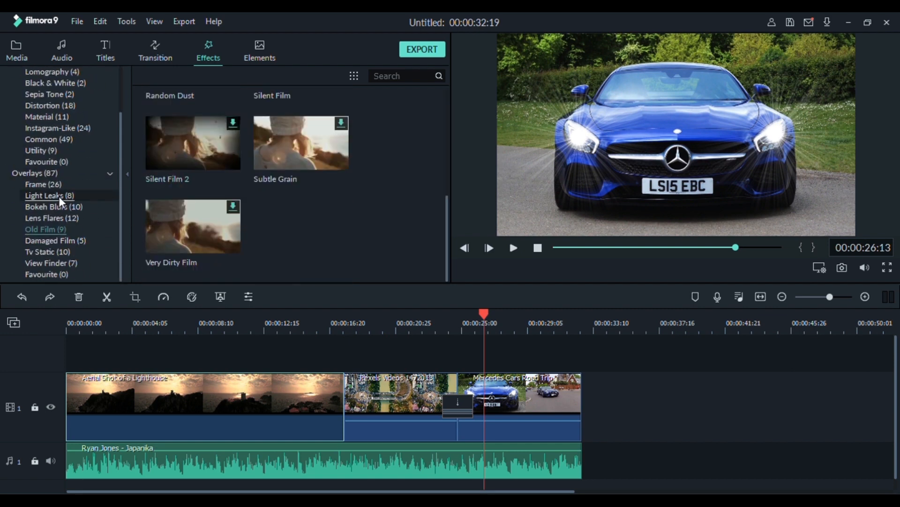
scroll(79, 193, "up", 3)
scroll(296, 180, "up", 3)
scroll(59, 229, "down", 3)
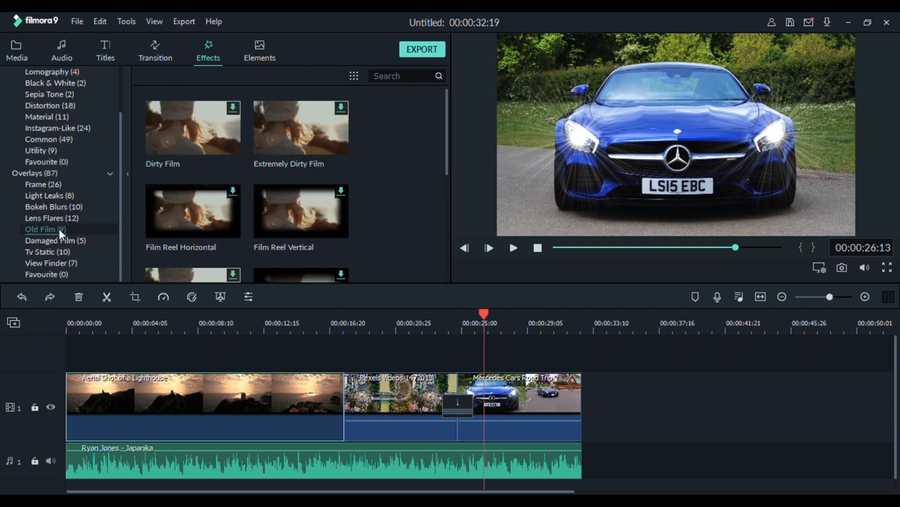
left_click(52, 240)
scroll(148, 194, "down", 2)
left_click(42, 253)
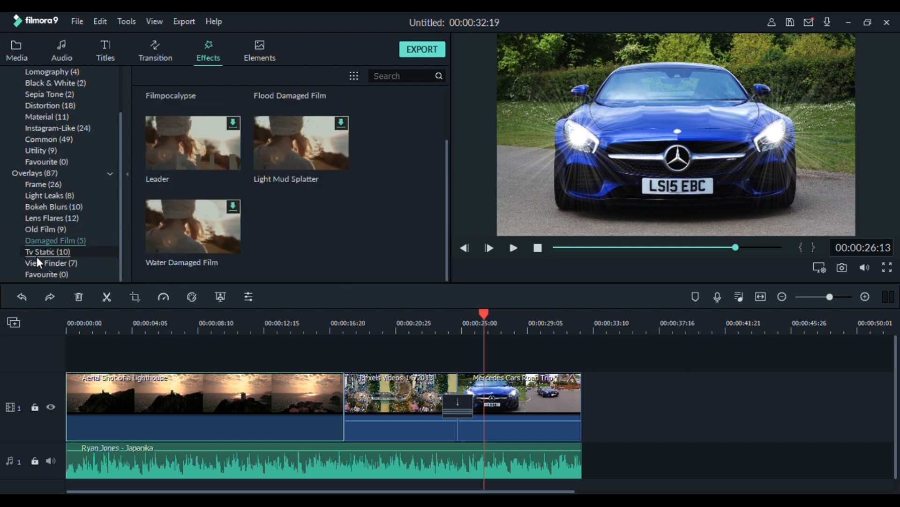